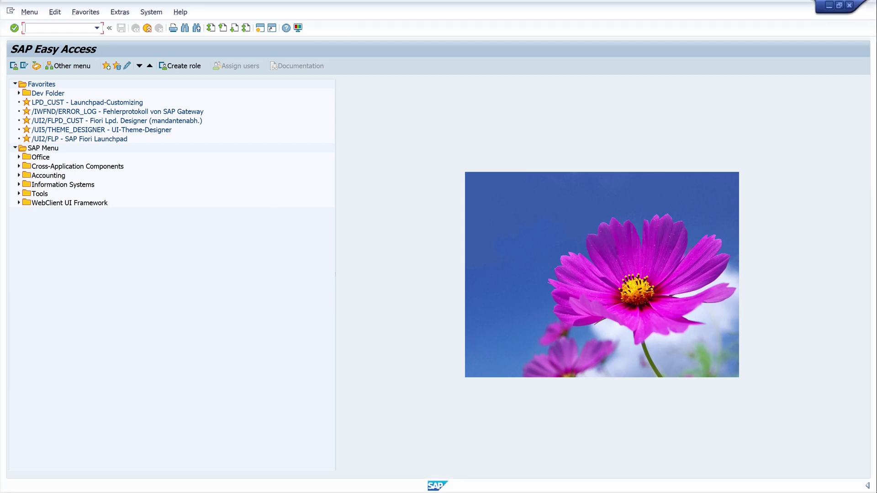
# - Launch SUIM with /nsui and open the Roles by Complex Selection Criteria report
pyautogui.write('/nsui')
pyautogui.press('Return')
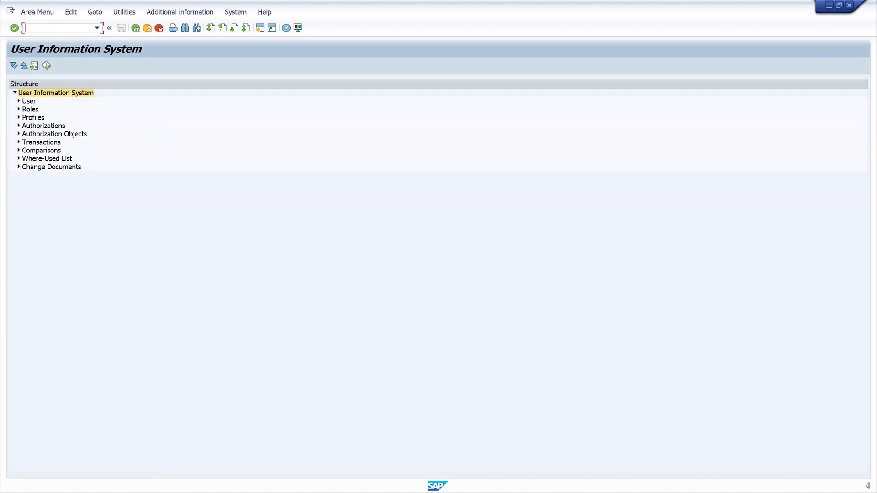
pyautogui.click(19, 110)
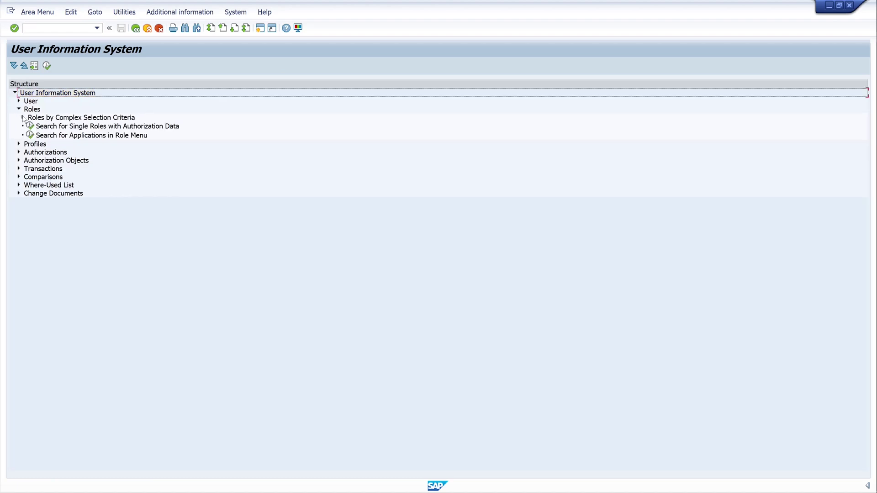
pyautogui.click(23, 117)
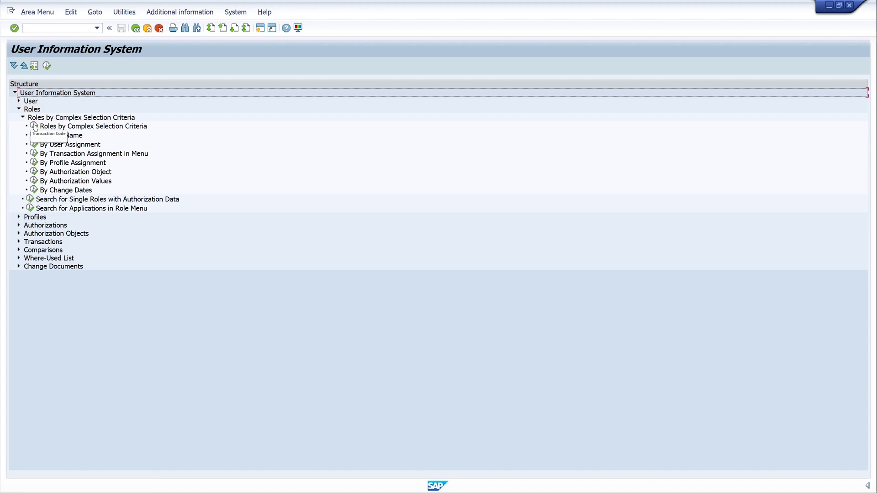
pyautogui.doubleClick(34, 127)
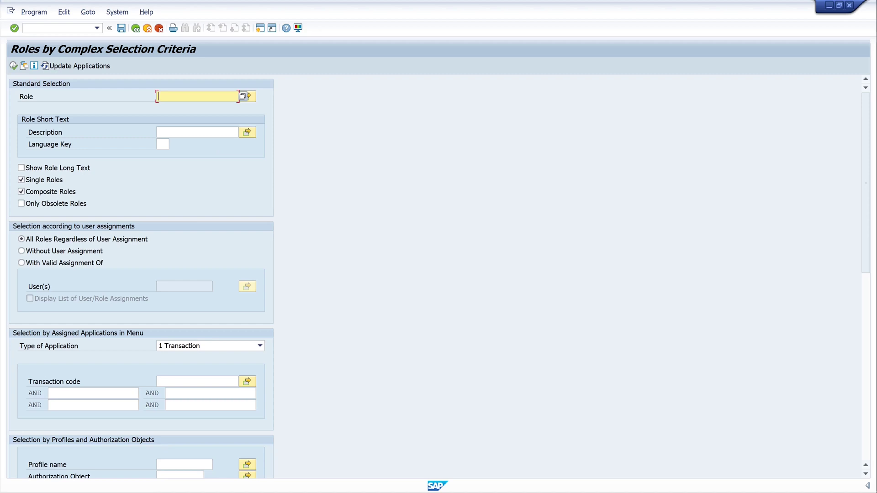
# - Limit the Role criterion to Z*
pyautogui.write('Z*')
pyautogui.scroll(-3, 318, 178)
pyautogui.scroll(-10, 315, 187)
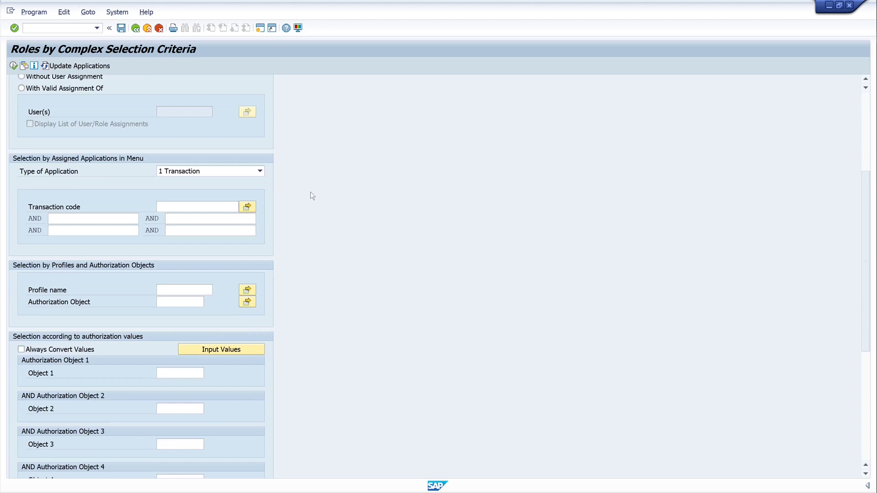
pyautogui.scroll(-8, 311, 195)
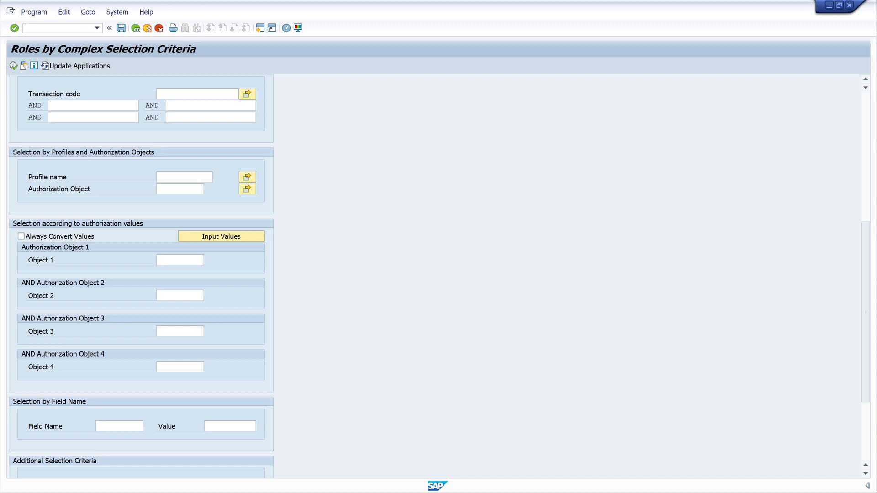
# - Set Authorization Object 1 to S_TABU_DIS to expose its DICBERCLS and ACTVT fields
pyautogui.click(180, 260)
pyautogui.write('s_tabu')
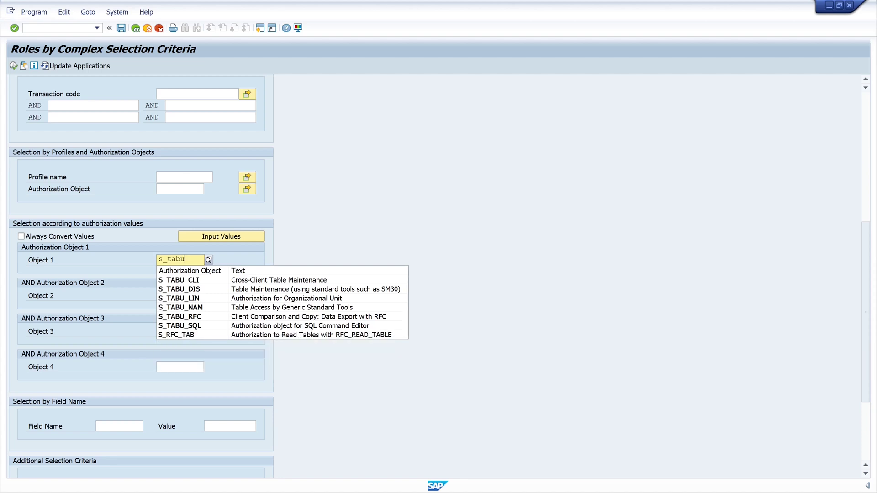
pyautogui.write('_dis')
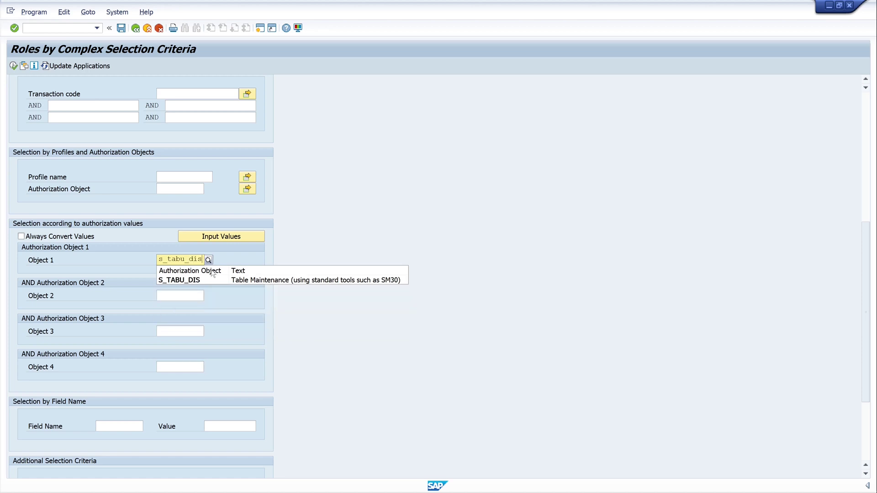
pyautogui.click(249, 281)
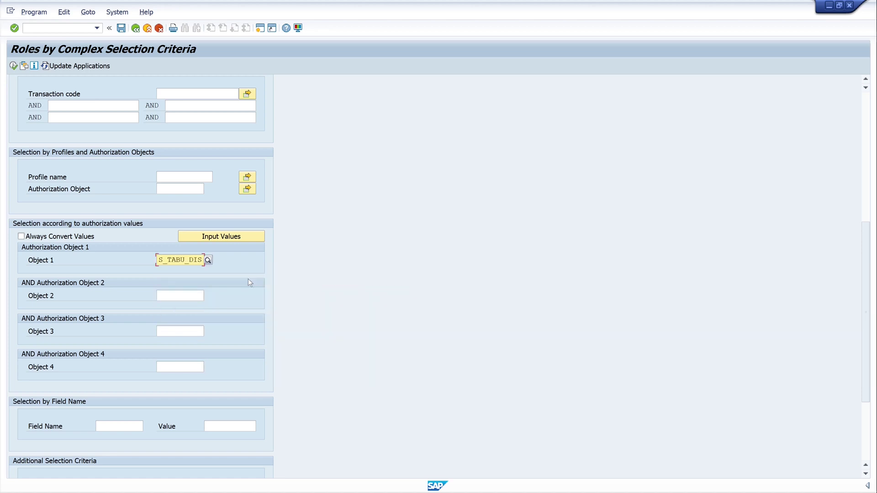
pyautogui.press('Return')
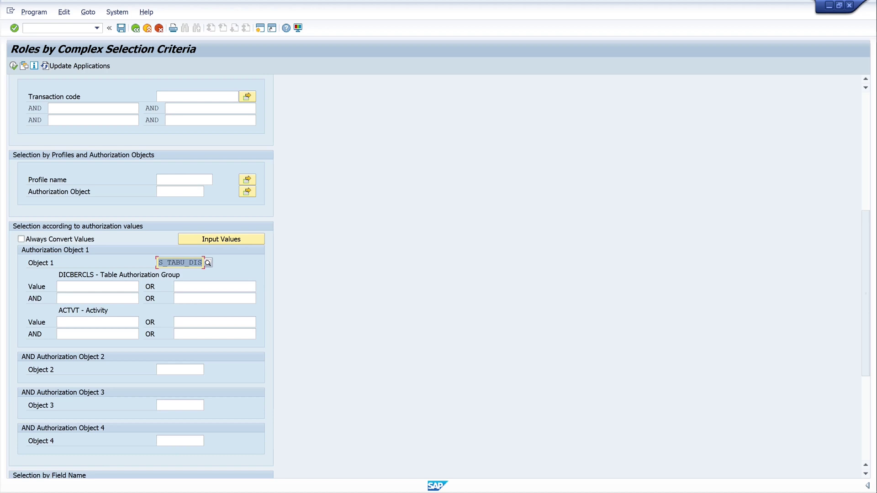
# - Search with DICBERCLS * and ACTVT 02, listing ZF109_ADMINISTRATOR and ZF109_ENTWICKLER
pyautogui.click(91, 286)
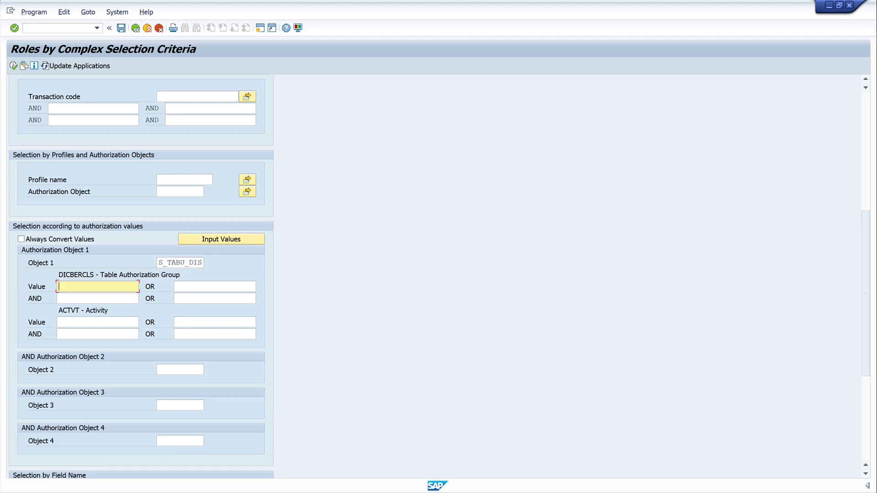
pyautogui.write('*')
pyautogui.click(97, 322)
pyautogui.write('02')
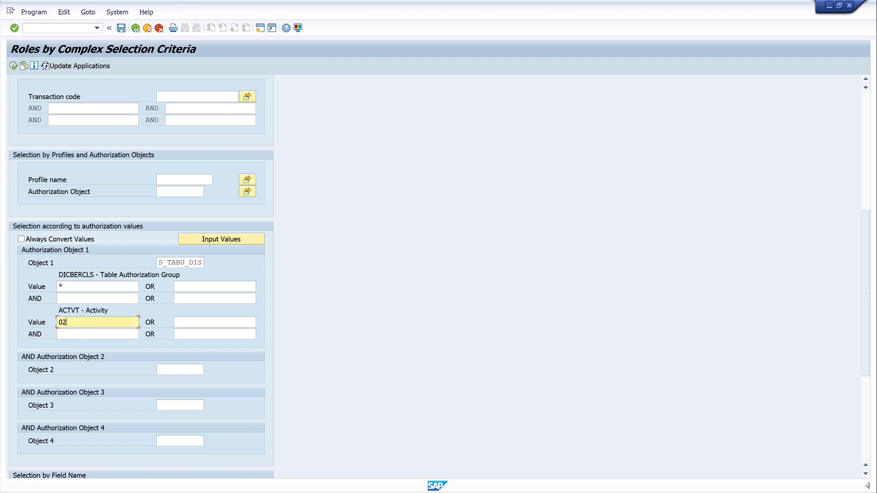
pyautogui.click(14, 66)
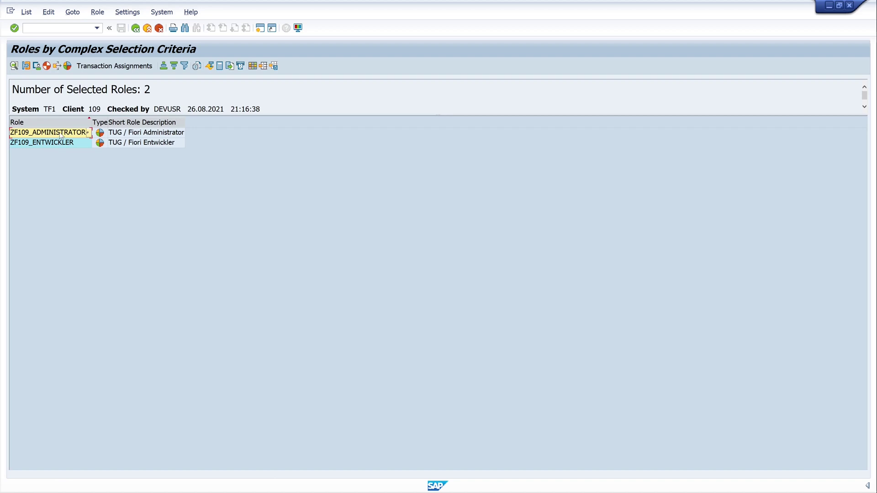
# - Display the authorization data tree of role ZF109_ADMINISTRATOR from its Authorizations tab
pyautogui.click(60, 141)
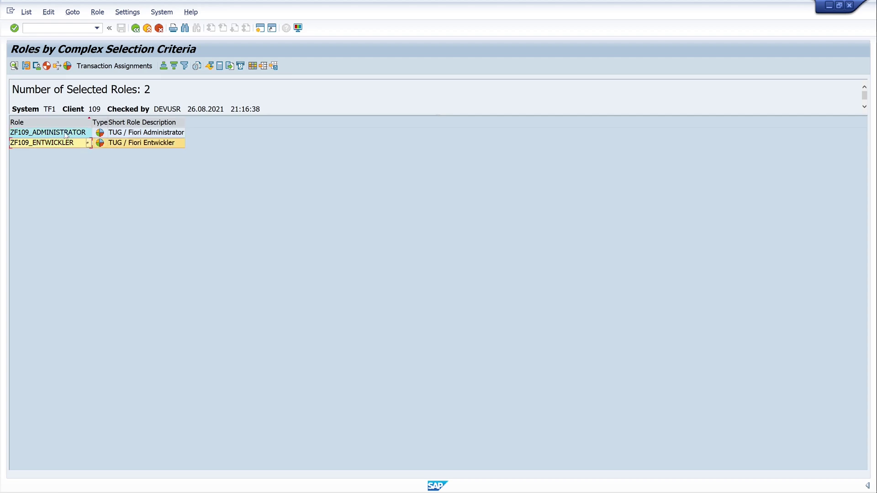
pyautogui.doubleClick(66, 134)
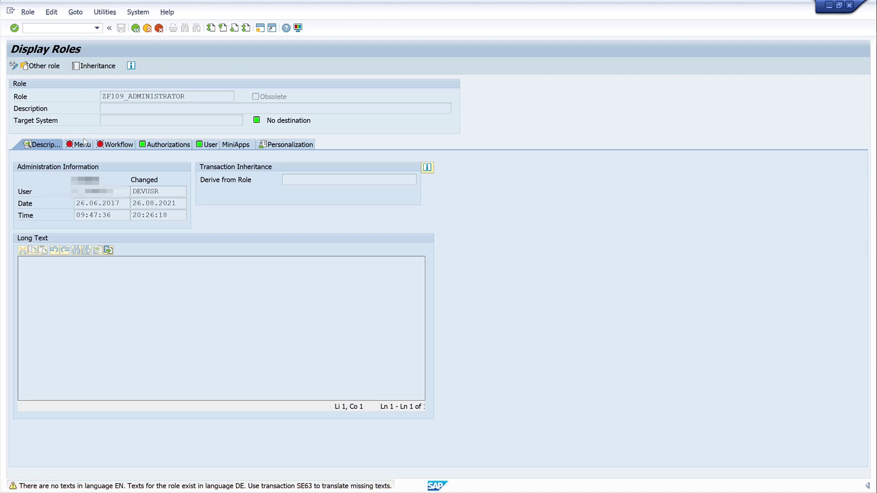
pyautogui.click(169, 145)
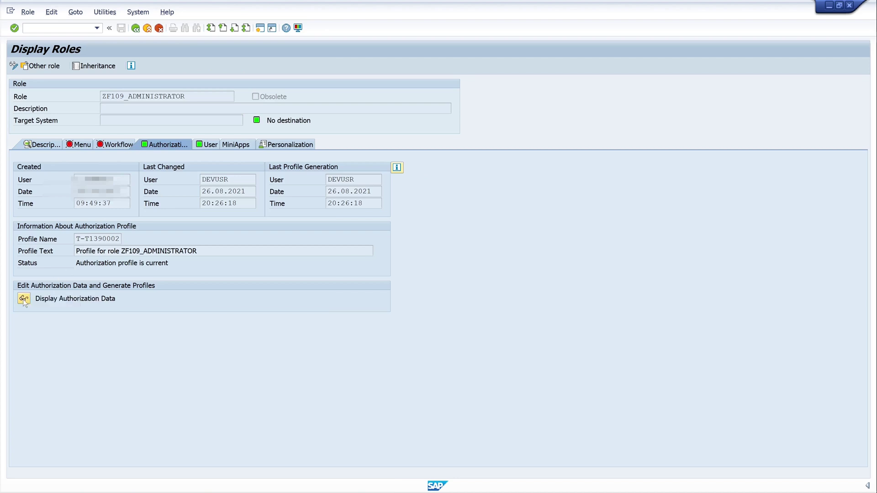
pyautogui.click(24, 299)
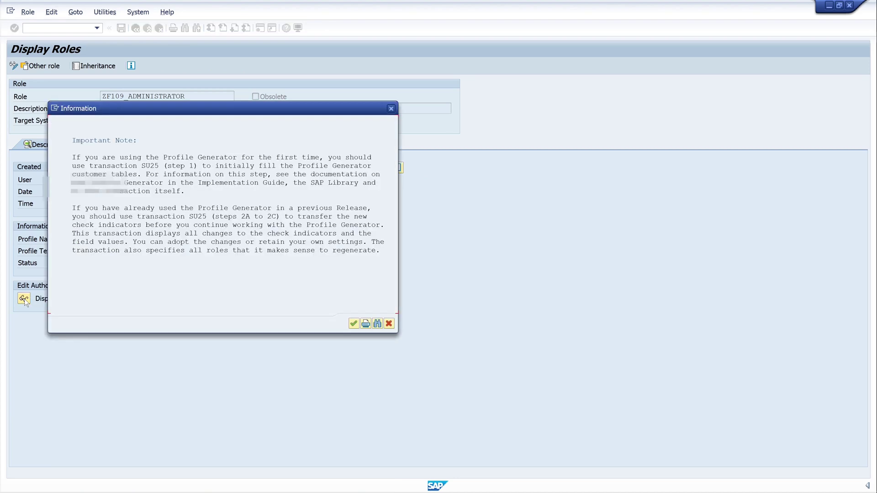
pyautogui.click(355, 322)
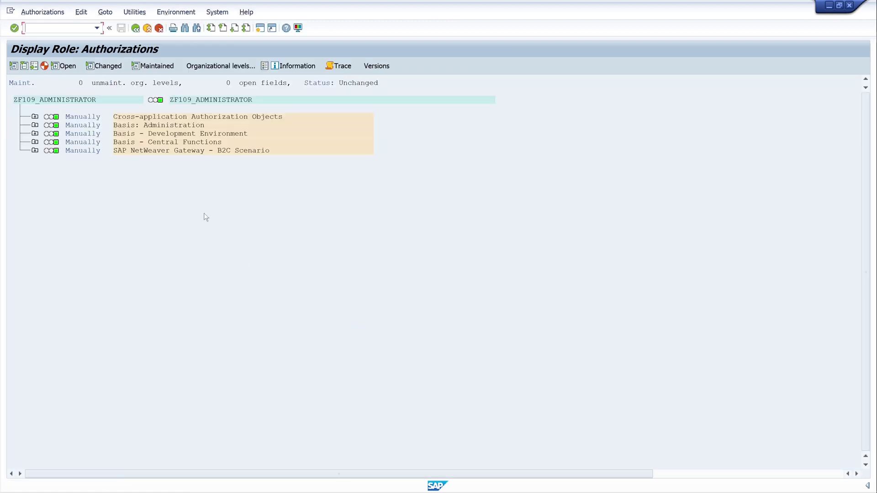
# - Turn on technical names and locate S_TABU_DIS in ZF109_ADMINISTRATOR's authorizations
pyautogui.click(134, 13)
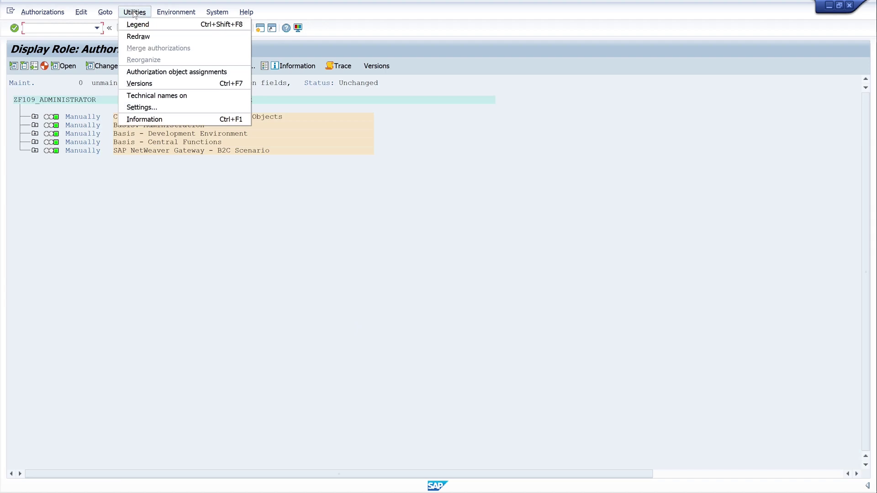
pyautogui.click(175, 97)
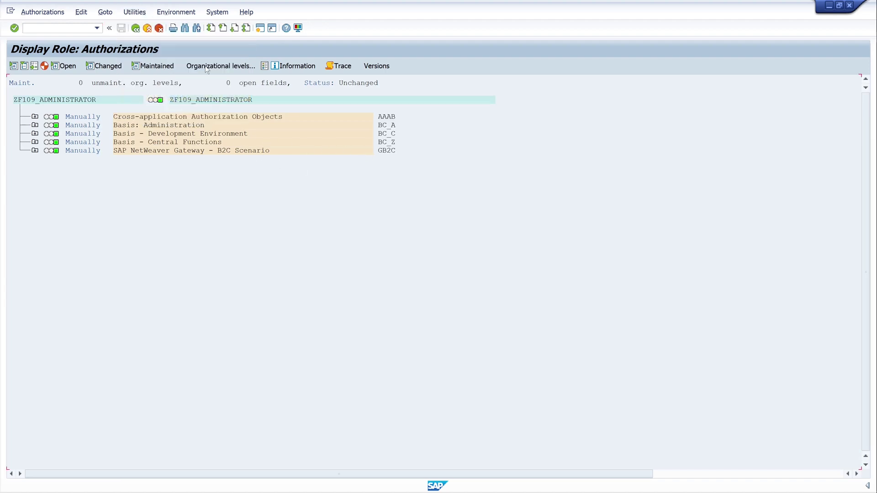
pyautogui.click(185, 29)
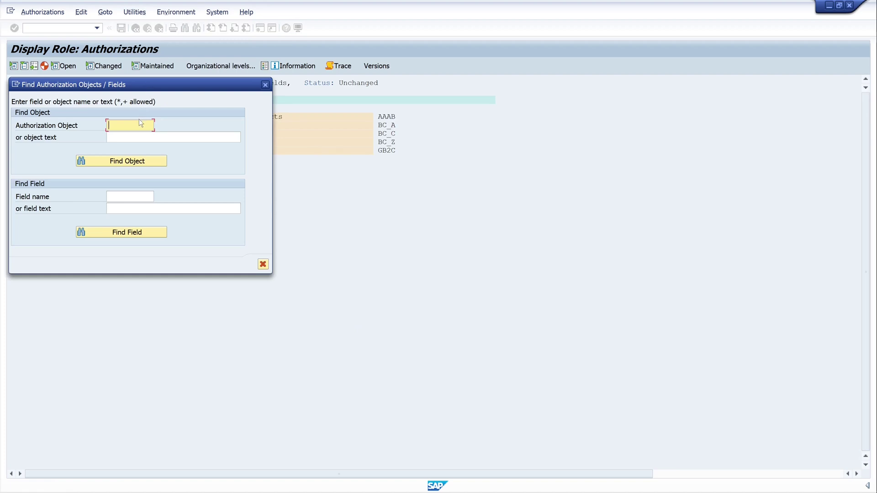
pyautogui.write('s_tabu_dis')
pyautogui.click(149, 161)
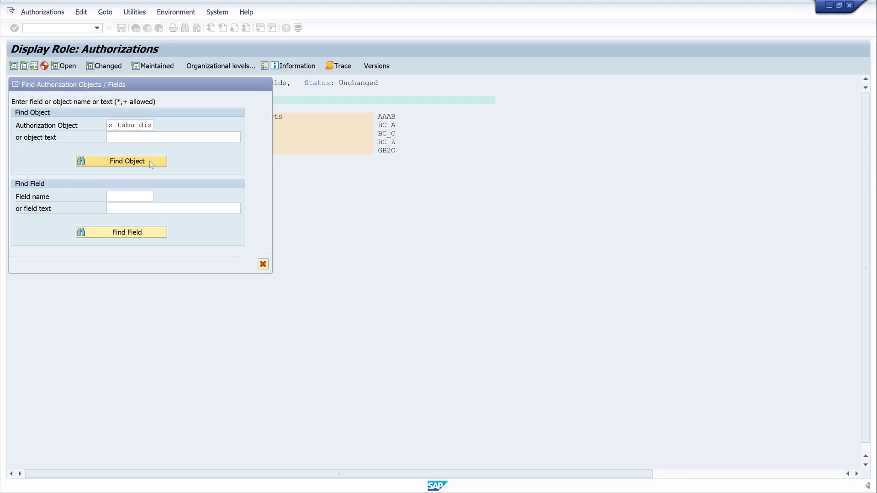
pyautogui.click(424, 210)
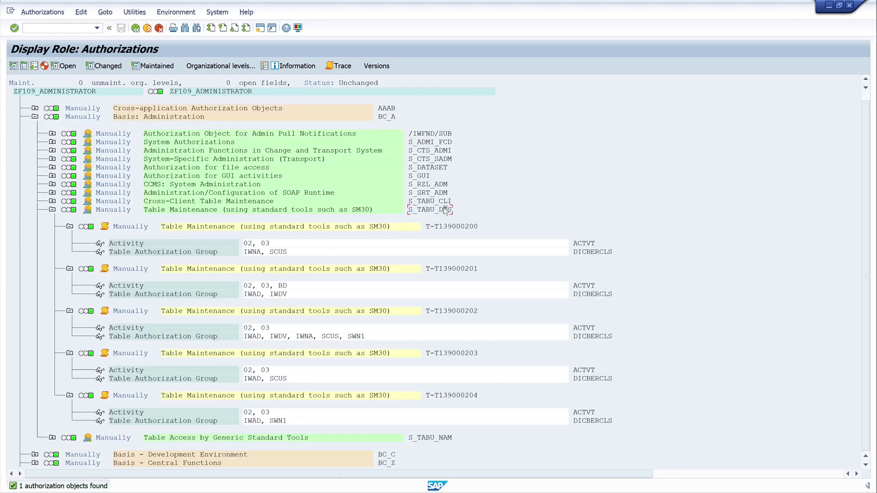
pyautogui.click(444, 209)
# - Review the S_TABU_DIS activity values 02, 03, then return to the two-role results list
pyautogui.click(250, 245)
pyautogui.doubleClick(257, 246)
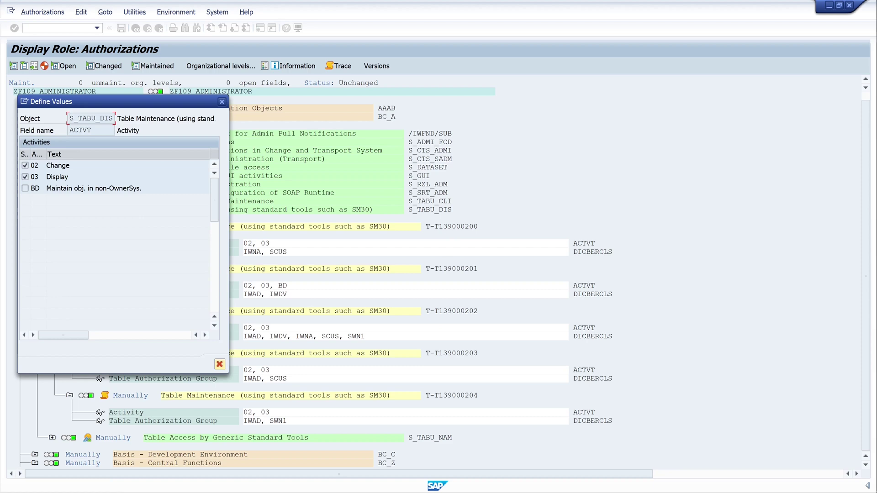
pyautogui.click(220, 364)
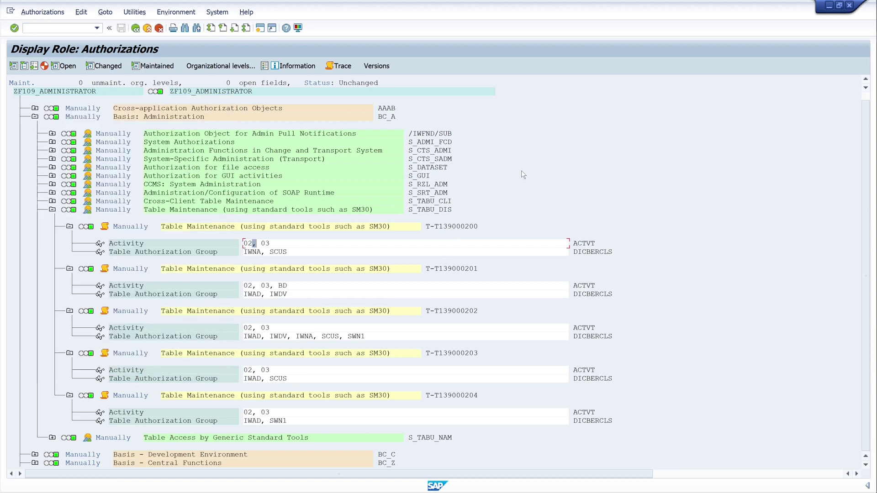
pyautogui.click(135, 28)
pyautogui.click(136, 28)
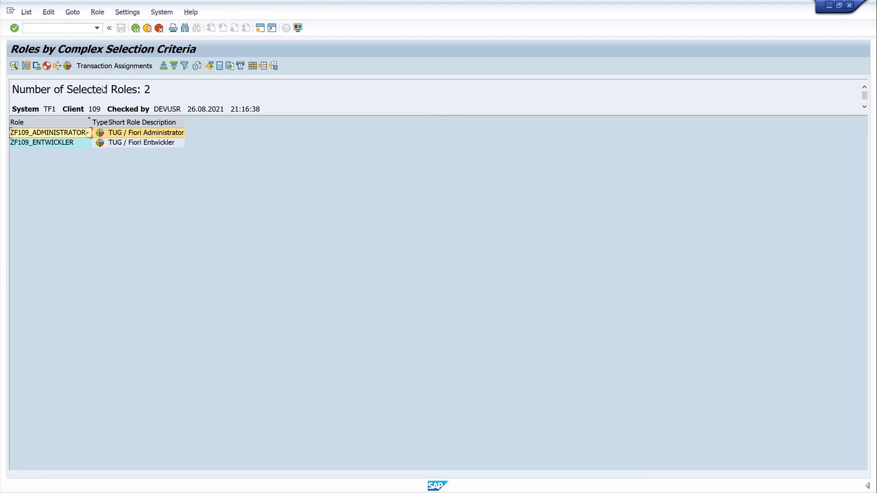
# - Display the authorization data tree of role ZF109_ENTWICKLER
pyautogui.click(132, 142)
pyautogui.doubleClick(62, 141)
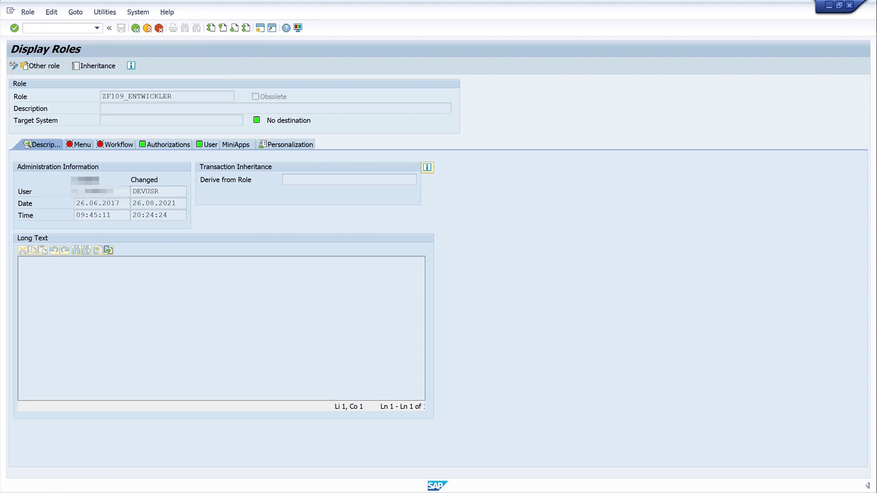
pyautogui.click(168, 144)
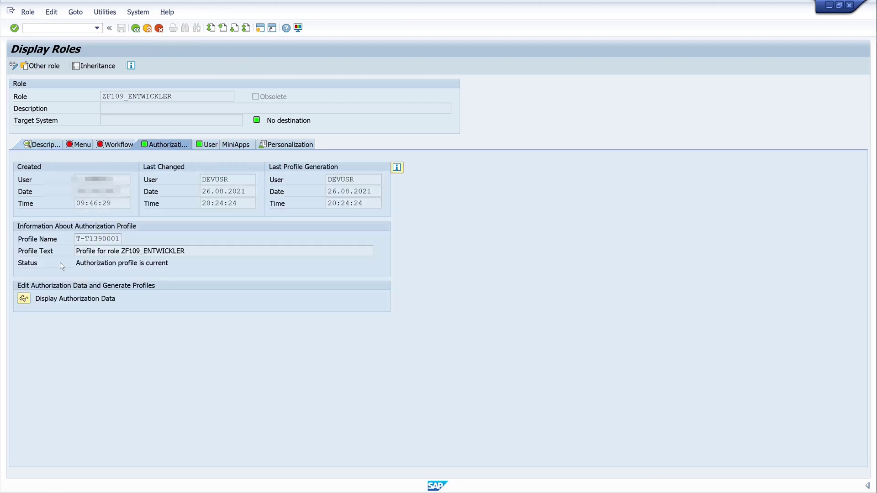
pyautogui.click(28, 299)
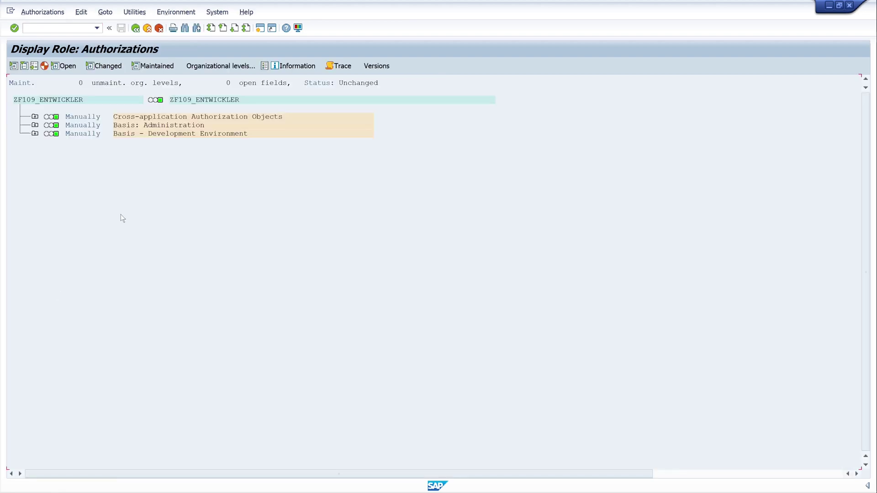
# - Find S_TABU_DIS with technical names, review activities 02, 03 and group *, then go back
pyautogui.click(150, 12)
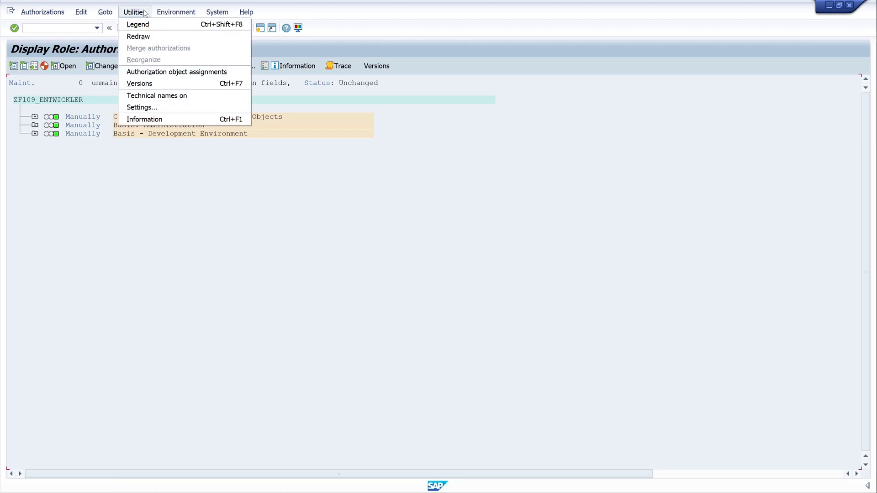
pyautogui.click(177, 96)
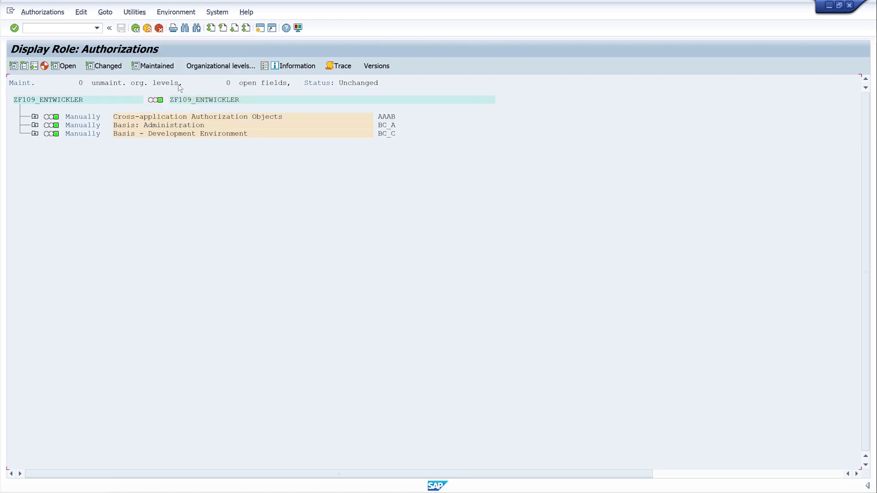
pyautogui.click(185, 28)
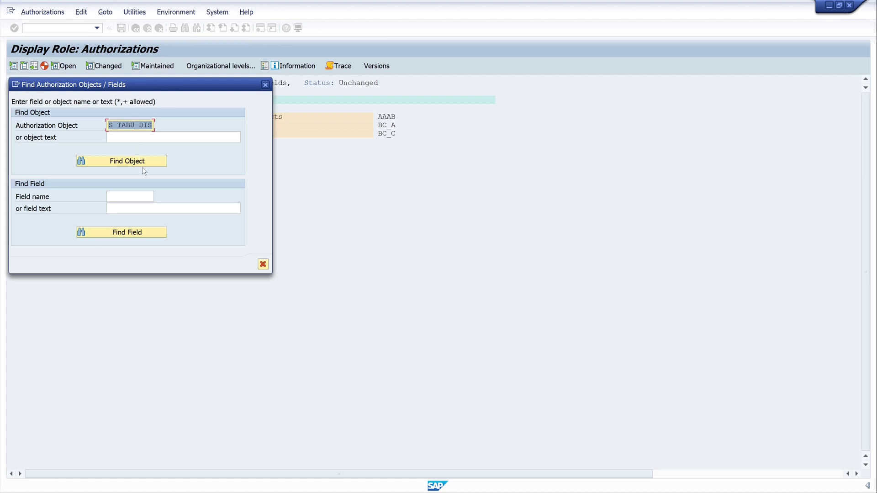
pyautogui.click(142, 162)
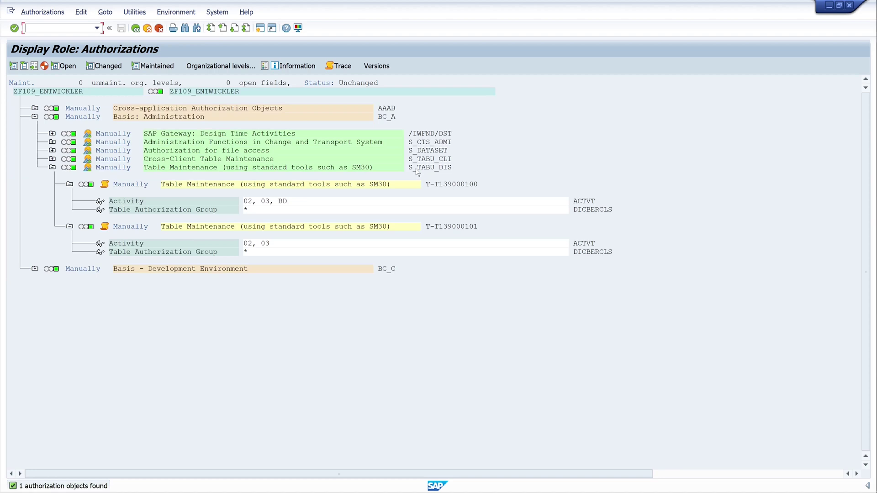
pyautogui.click(442, 169)
pyautogui.click(248, 244)
pyautogui.click(245, 211)
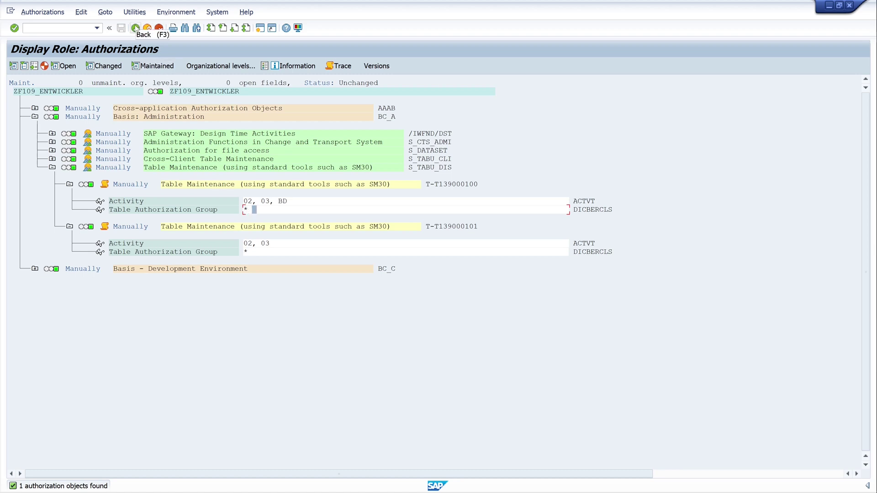
pyautogui.click(136, 28)
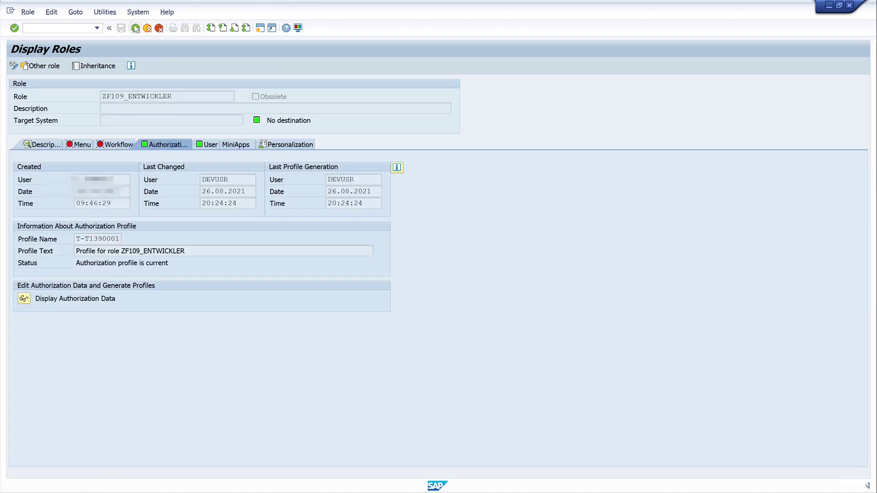
# - Return to the selection criteria and exclude composite roles from the search
pyautogui.click(135, 29)
pyautogui.click(135, 29)
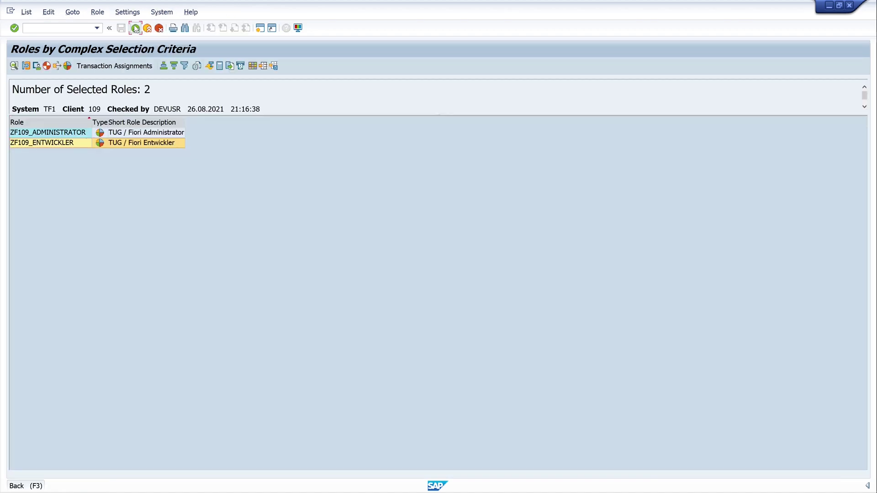
pyautogui.click(199, 192)
pyautogui.scroll(-3, 194, 251)
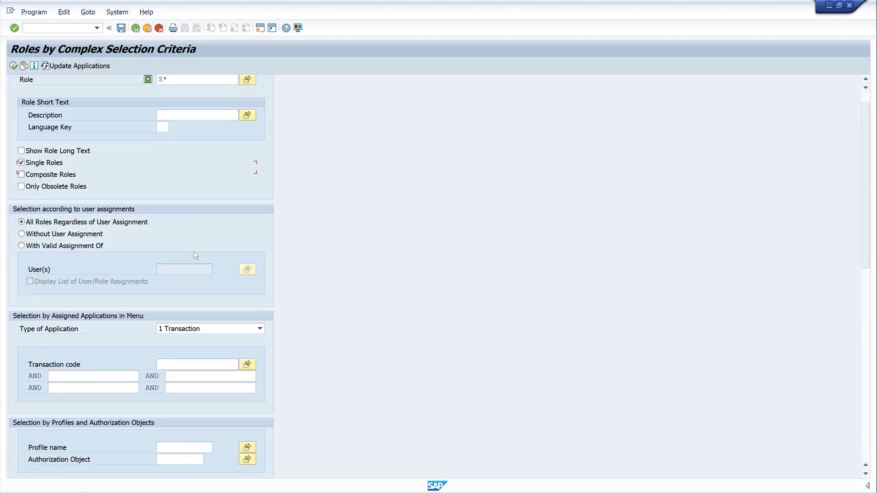
pyautogui.scroll(-4, 198, 269)
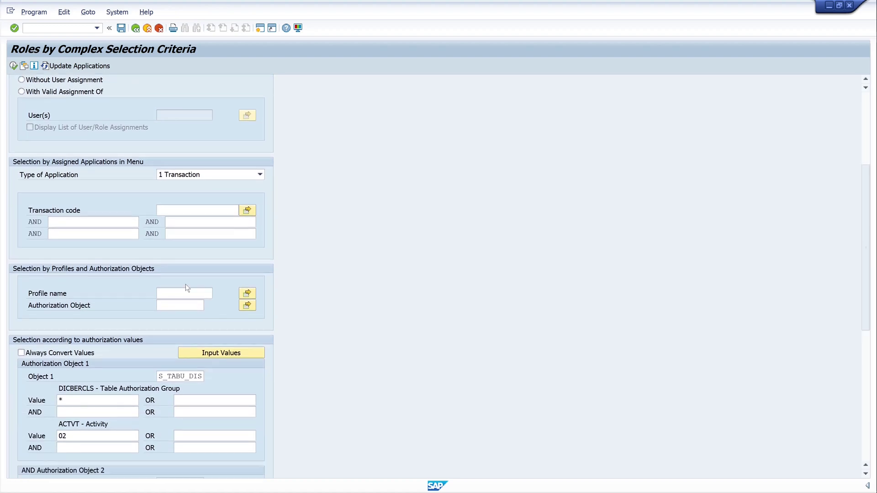
# - Use literal '*' for DICBERCLS and rerun, returning only ZF109_ENTWICKLER
pyautogui.click(62, 373)
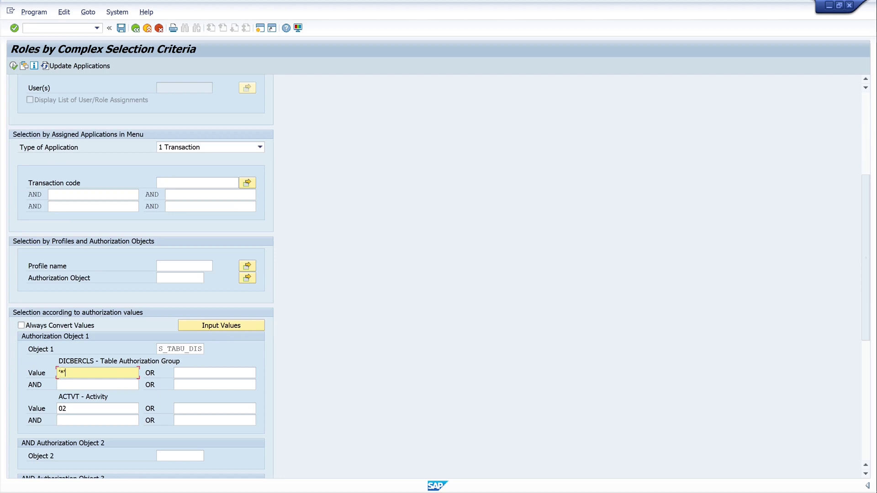
pyautogui.click(14, 66)
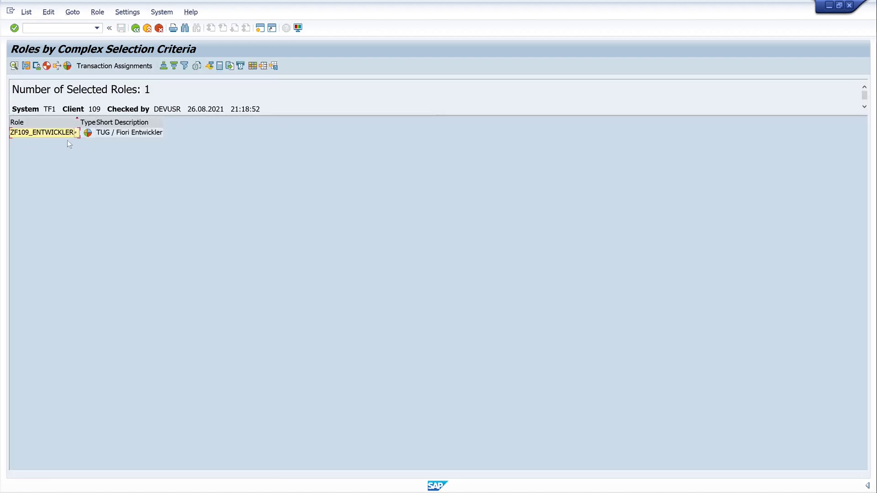
pyautogui.click(62, 133)
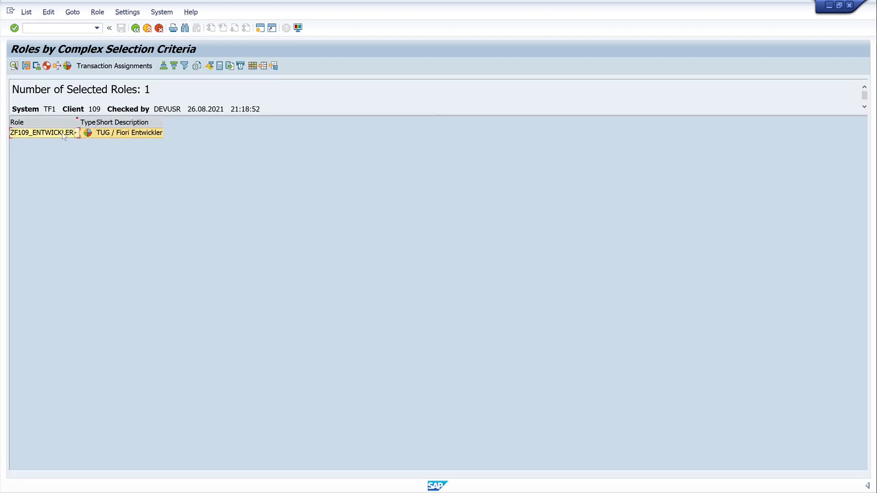